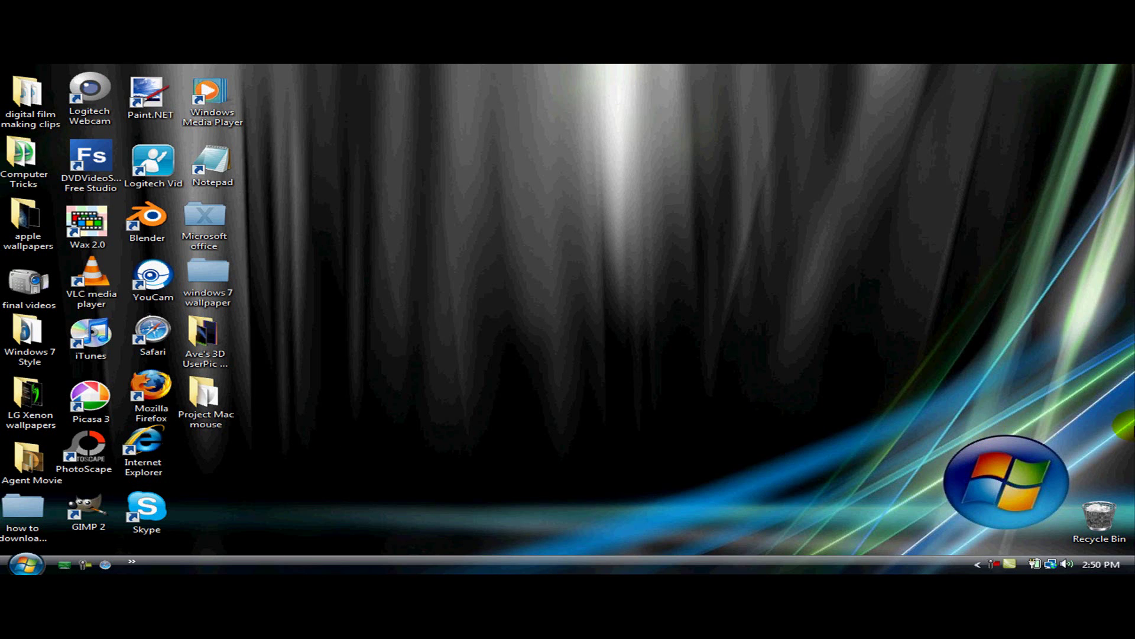
# Launch Paint.NET from its desktop shortcut to get a blank Untitled image.
pyautogui.click(153, 100)
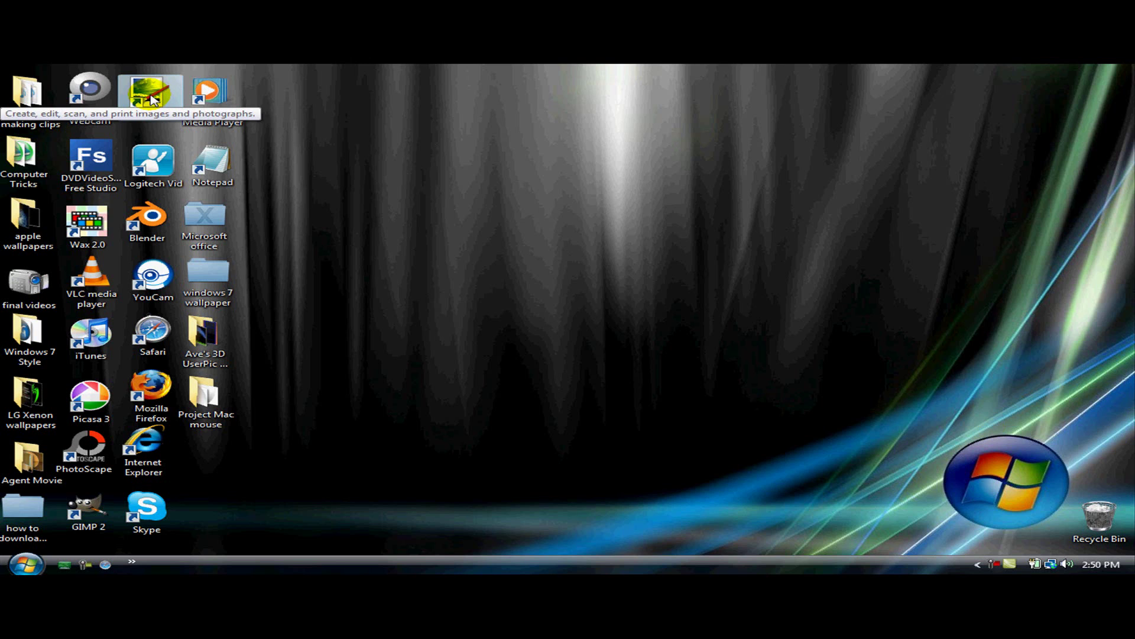
pyautogui.doubleClick(151, 98)
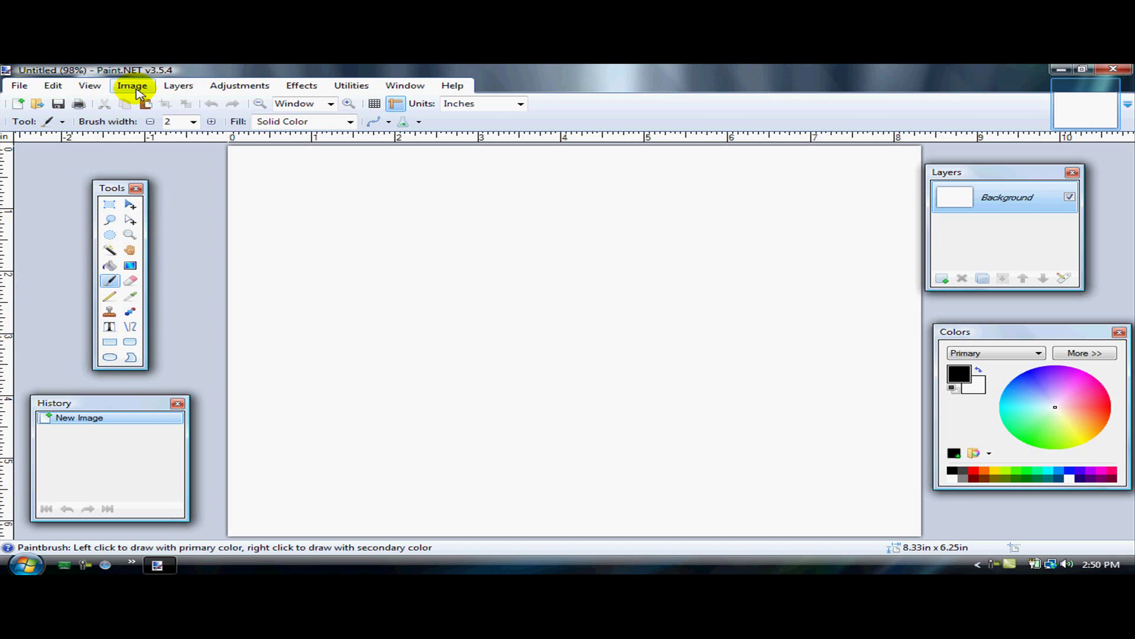
# Resize the canvas to 640×400 (6.67 × 4.17 in), add Layer 2, and pick red as primary colour.
pyautogui.click(133, 86)
pyautogui.click(157, 129)
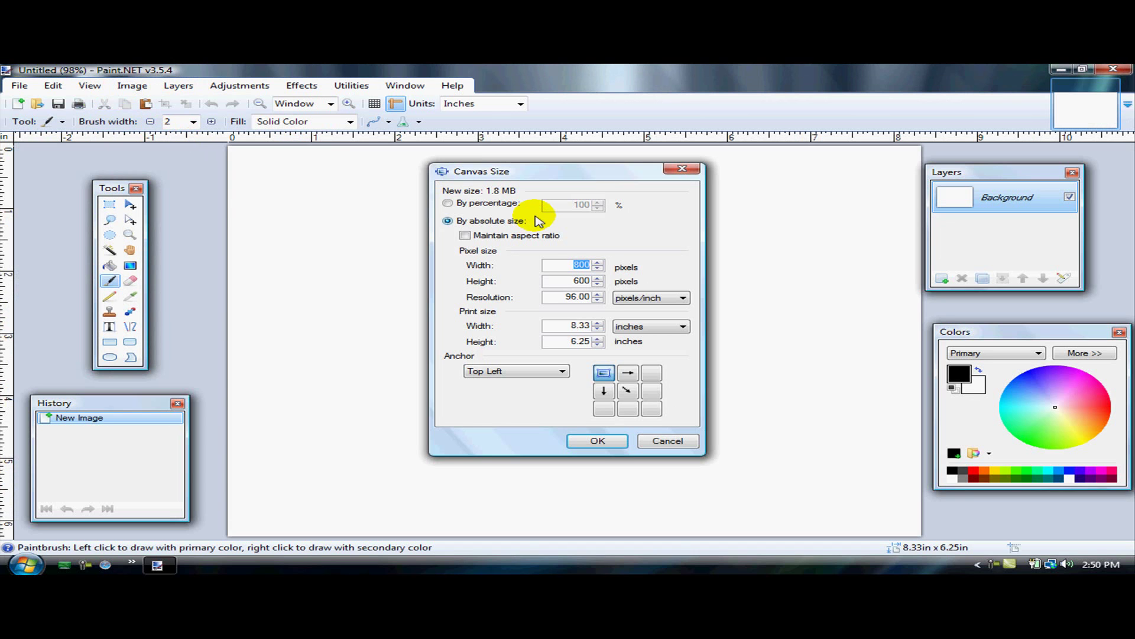
pyautogui.write('64')
pyautogui.write('400')
pyautogui.press('Return')
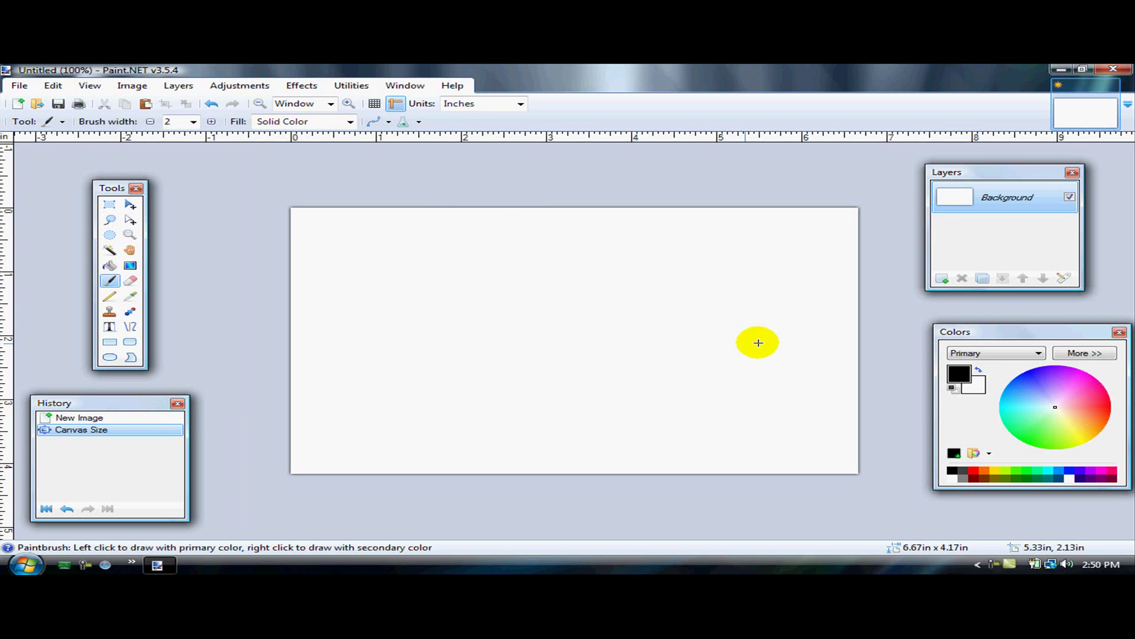
pyautogui.click(944, 278)
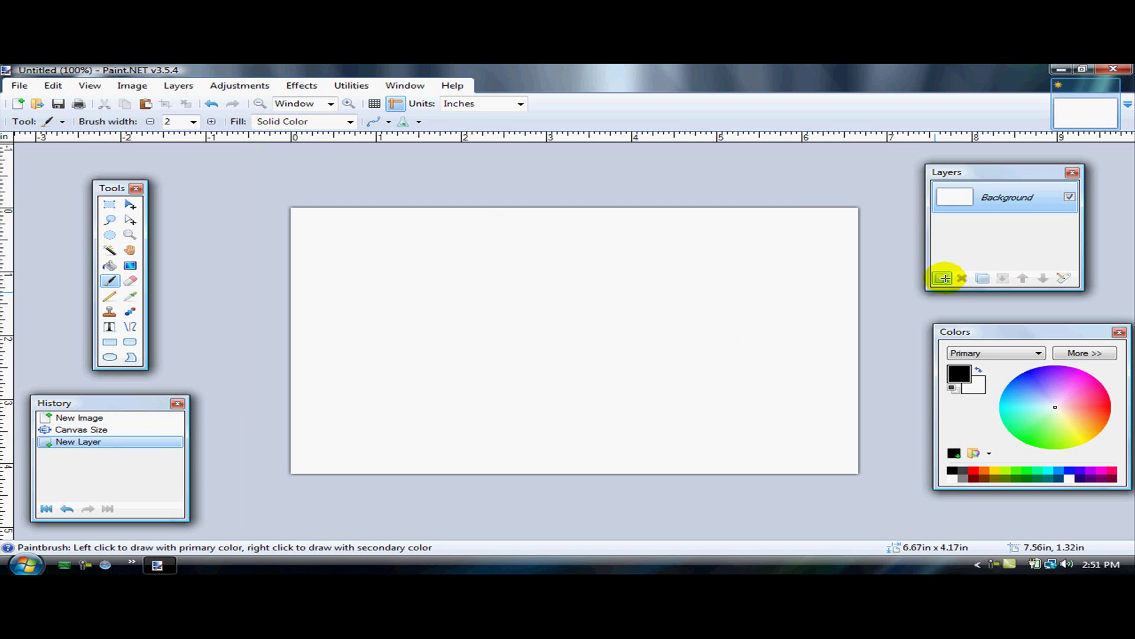
pyautogui.click(973, 472)
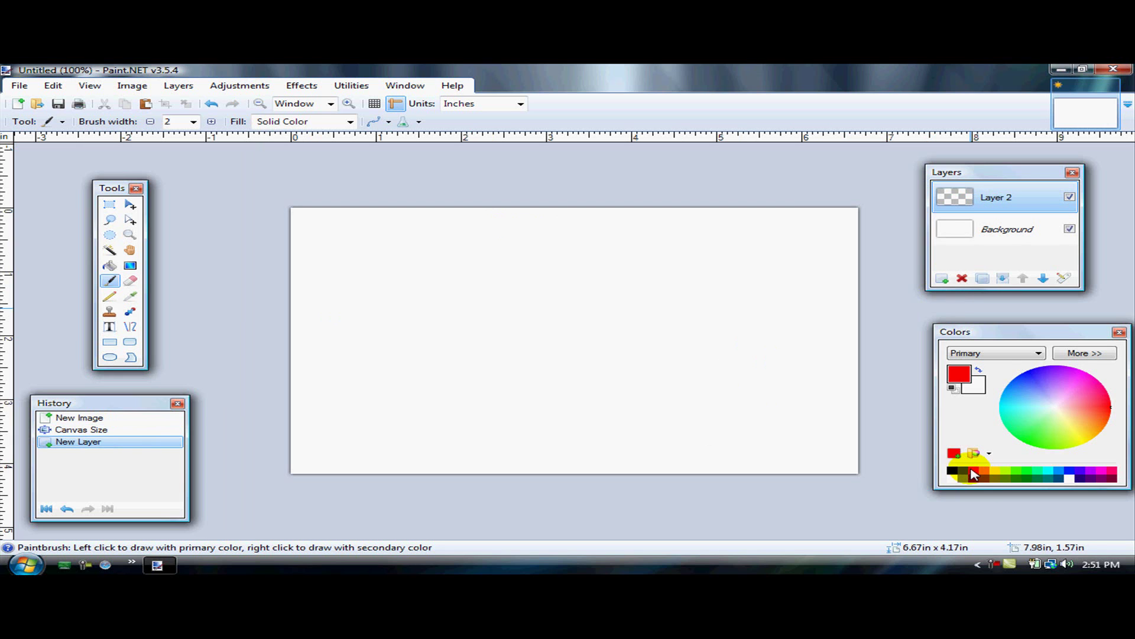
# Draw a rounded rectangle mid-canvas and fill it solid red.
pyautogui.click(130, 342)
pyautogui.moveTo(499, 282); pyautogui.dragTo(742, 401)
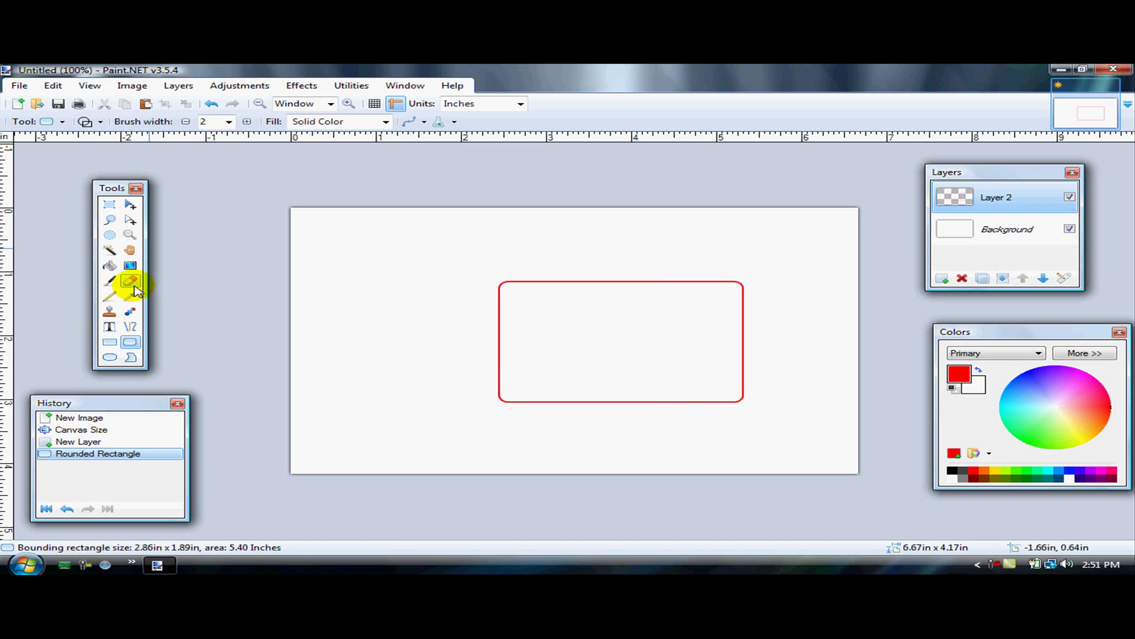
pyautogui.click(110, 265)
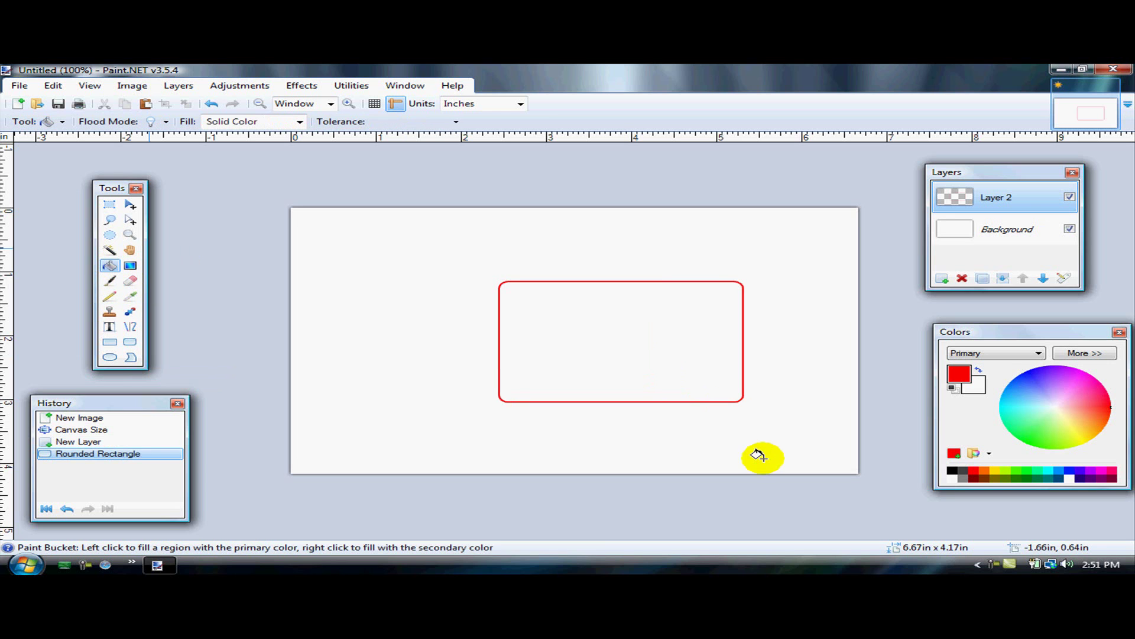
pyautogui.click(560, 349)
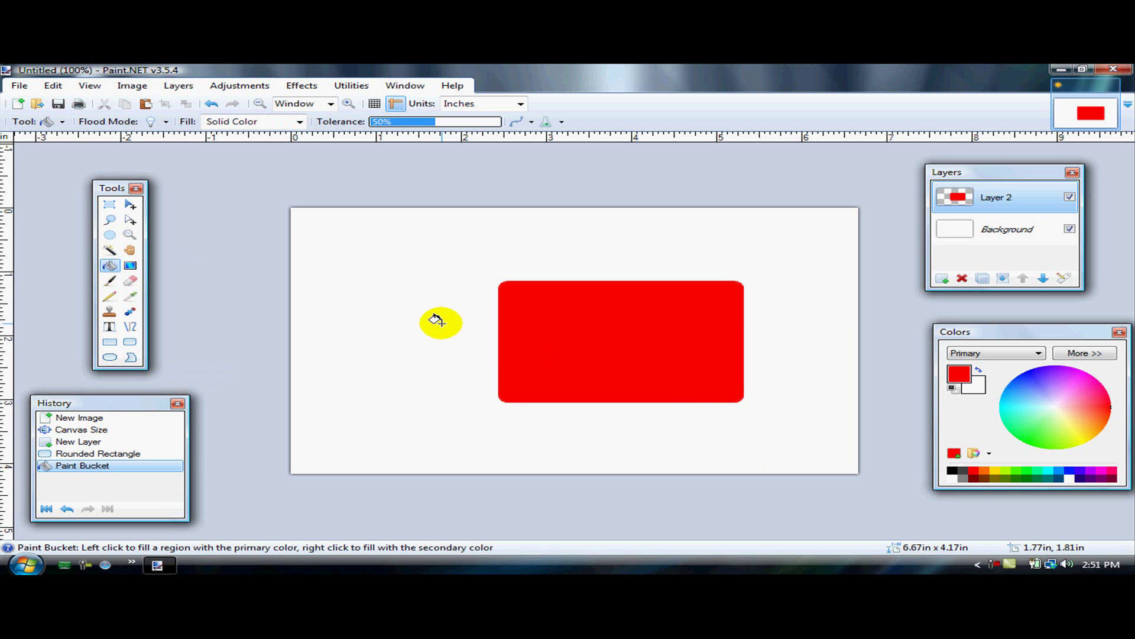
# Select the layer's contents and shift the red rectangle to the right.
pyautogui.press('m')
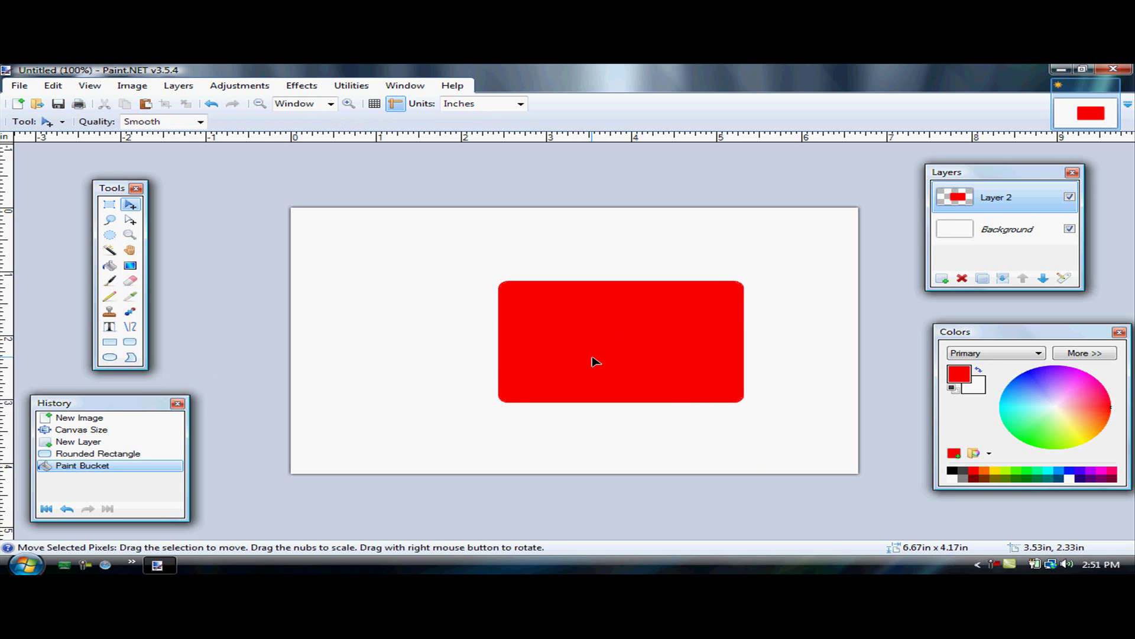
pyautogui.hotkey('ctrl', 'a')
pyautogui.moveTo(596, 361); pyautogui.dragTo(695, 375)
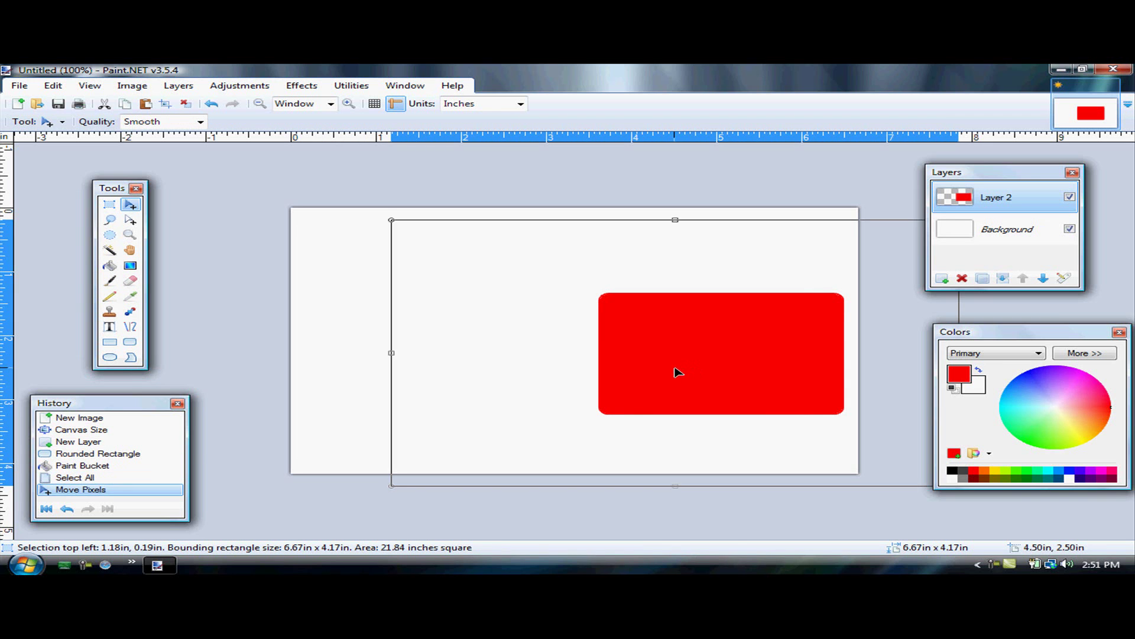
# Undo the first rectangle and draw a brush-width-21 rounded rectangle filled solid red.
pyautogui.hotkey('ctrl', 'z')
pyautogui.hotkey('ctrl', 'z')
pyautogui.hotkey('ctrl', 'z')
pyautogui.hotkey('ctrl', 'z')
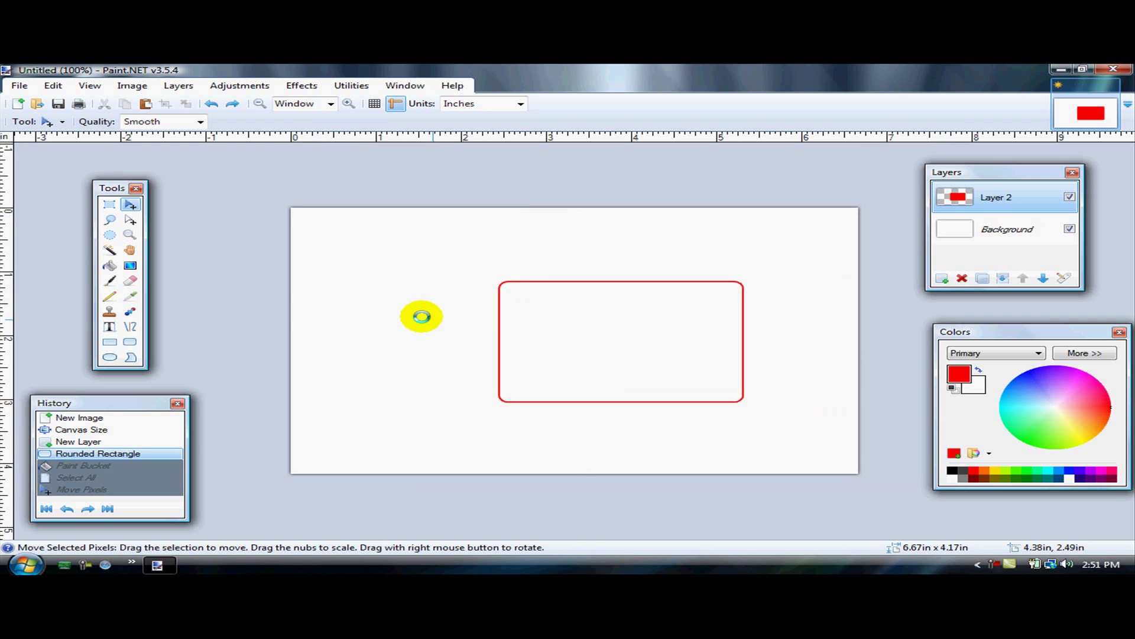
pyautogui.click(131, 342)
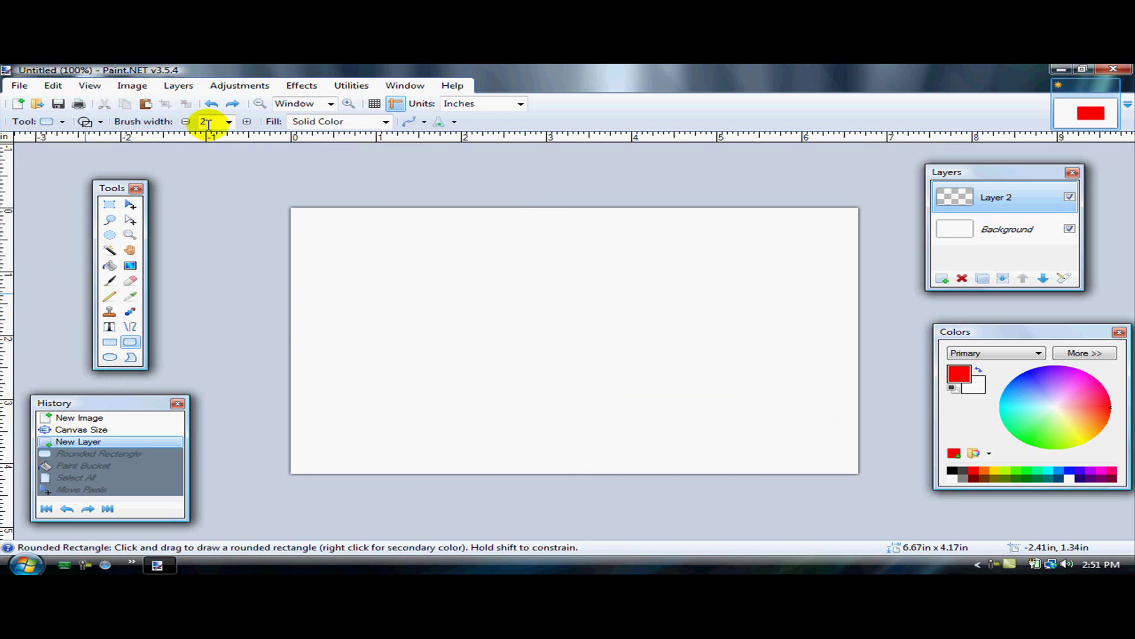
pyautogui.write('21')
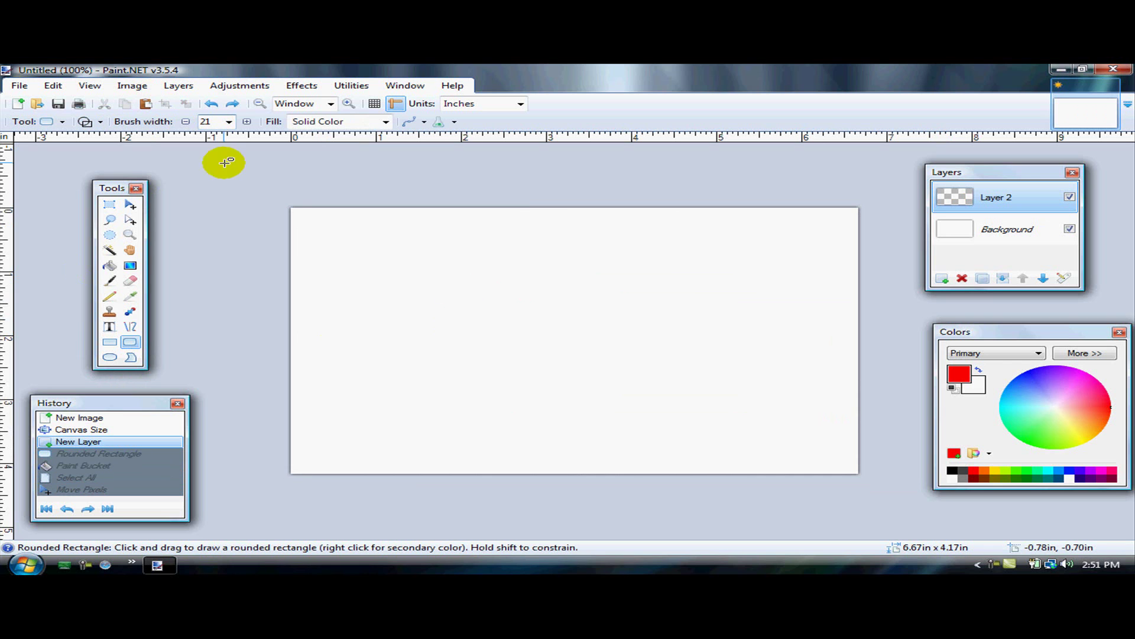
pyautogui.moveTo(418, 289); pyautogui.dragTo(651, 407)
pyautogui.press('f')
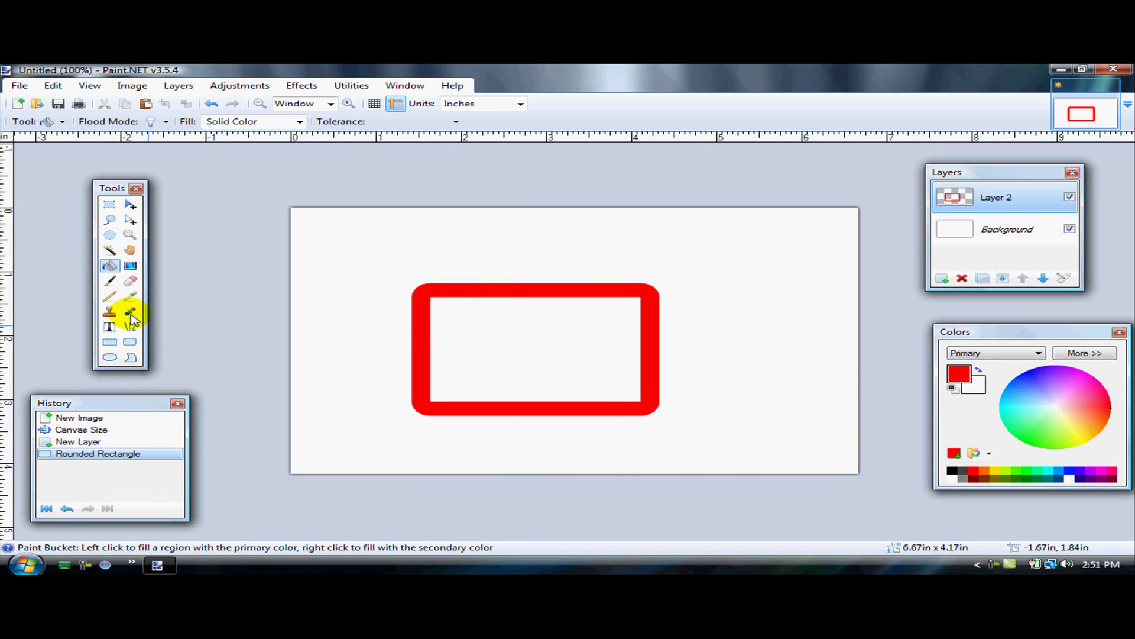
pyautogui.click(436, 343)
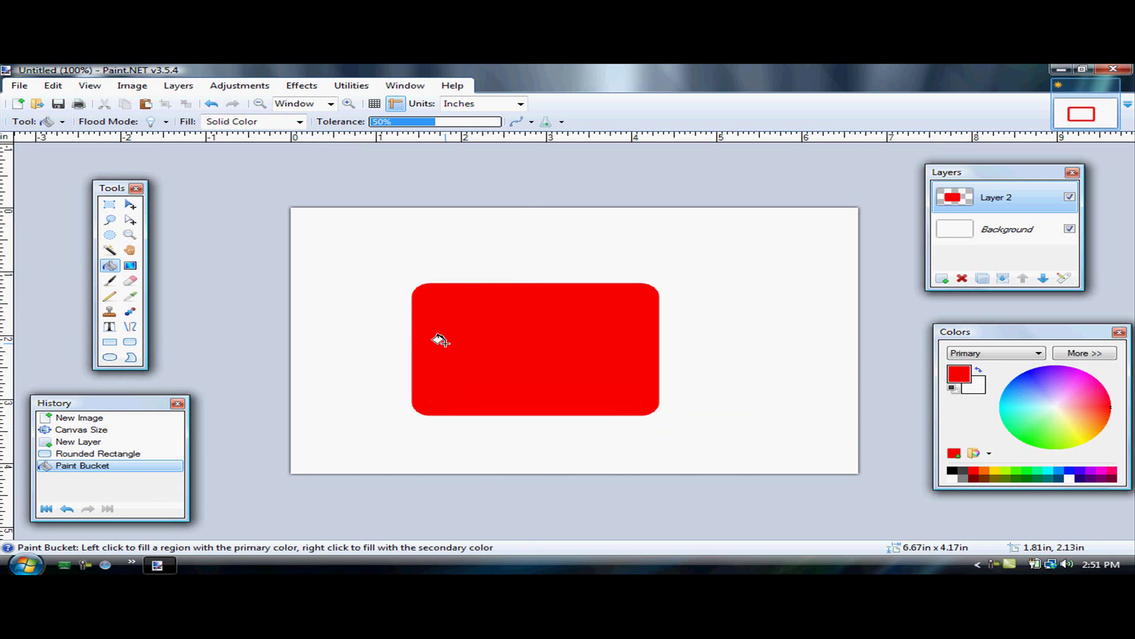
# Move the red rectangle toward the canvas's right edge and commit it.
pyautogui.hotkey('ctrl', 'a')
pyautogui.press('m')
pyautogui.moveTo(494, 347); pyautogui.dragTo(679, 347)
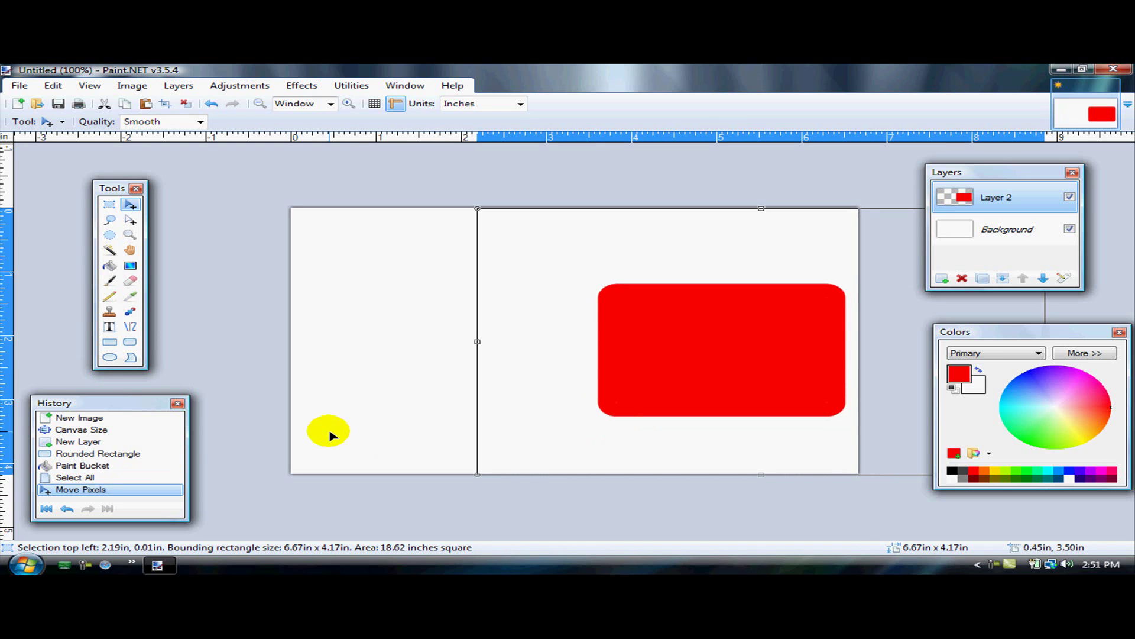
pyautogui.hotkey('ctrl', 'a')
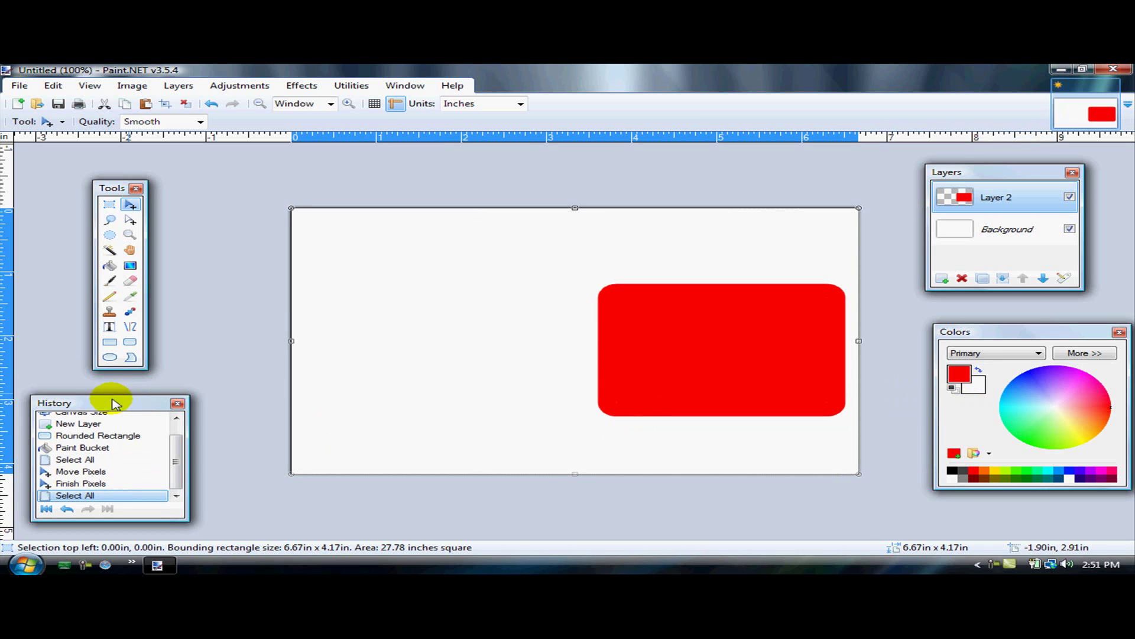
# Type white 'Tube' on the red rectangle at font size 96 and nudge it.
pyautogui.click(111, 326)
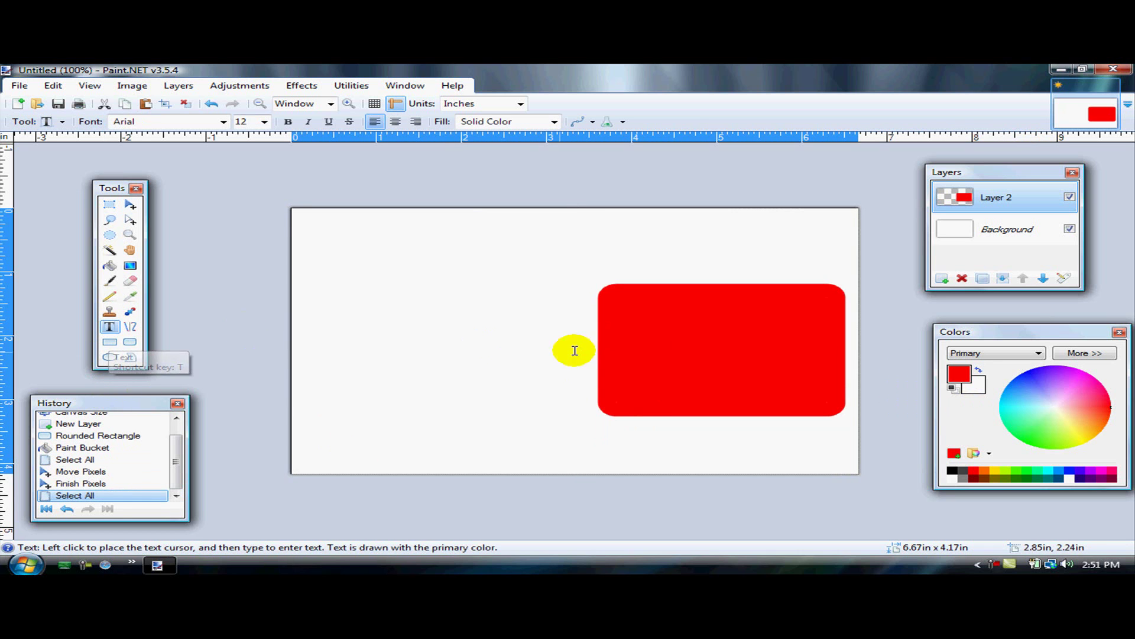
pyautogui.click(604, 349)
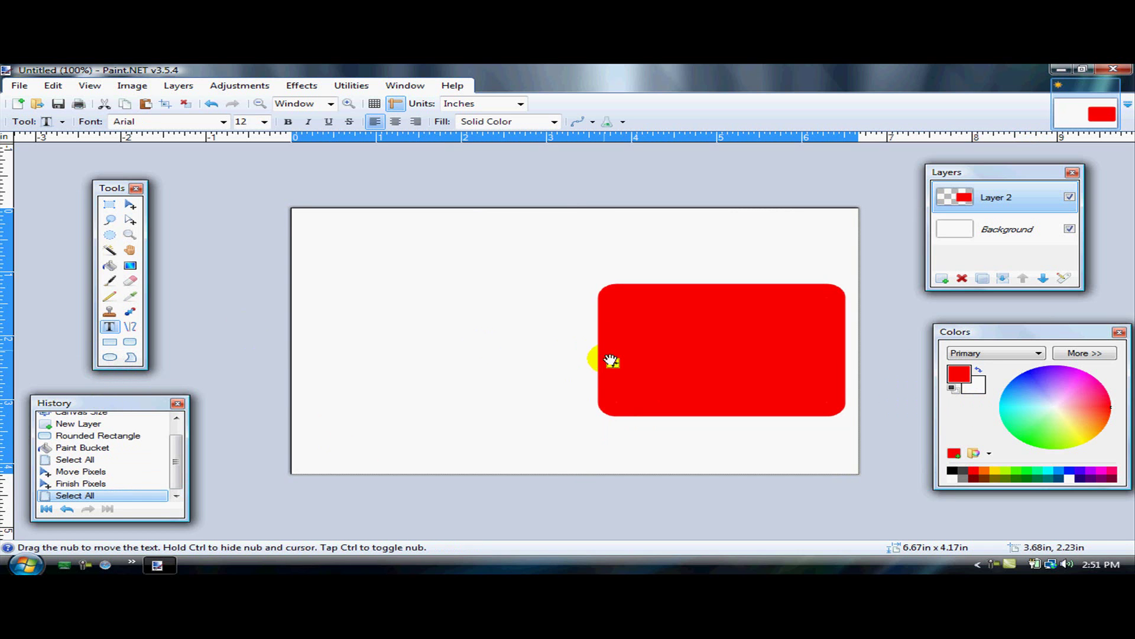
pyautogui.click(953, 477)
pyautogui.write('Tube')
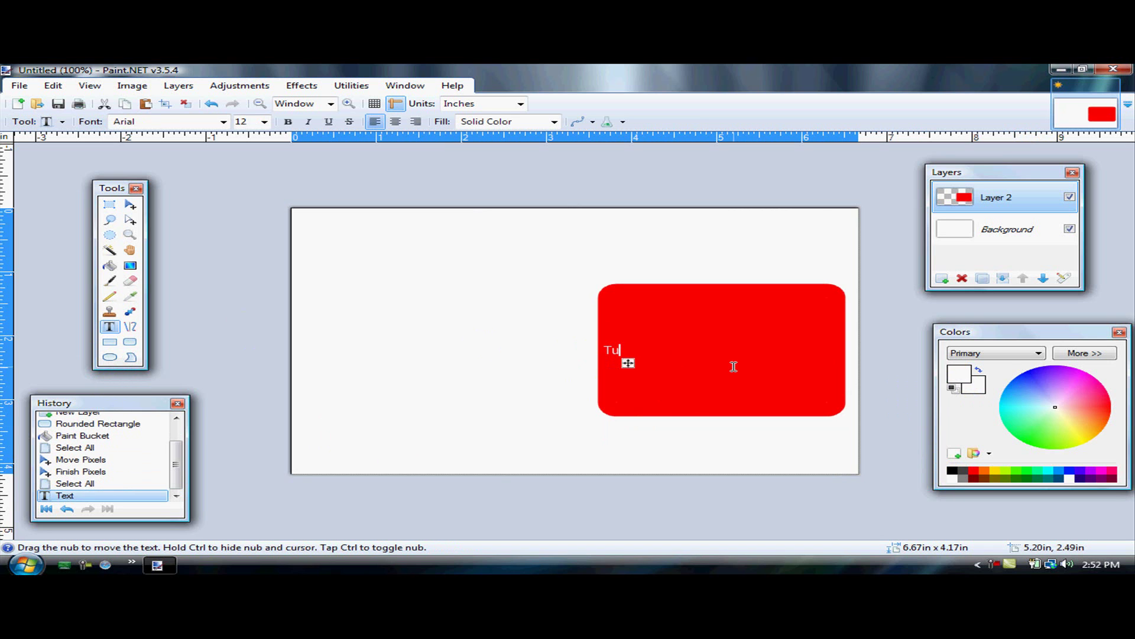
pyautogui.click(264, 121)
pyautogui.click(259, 299)
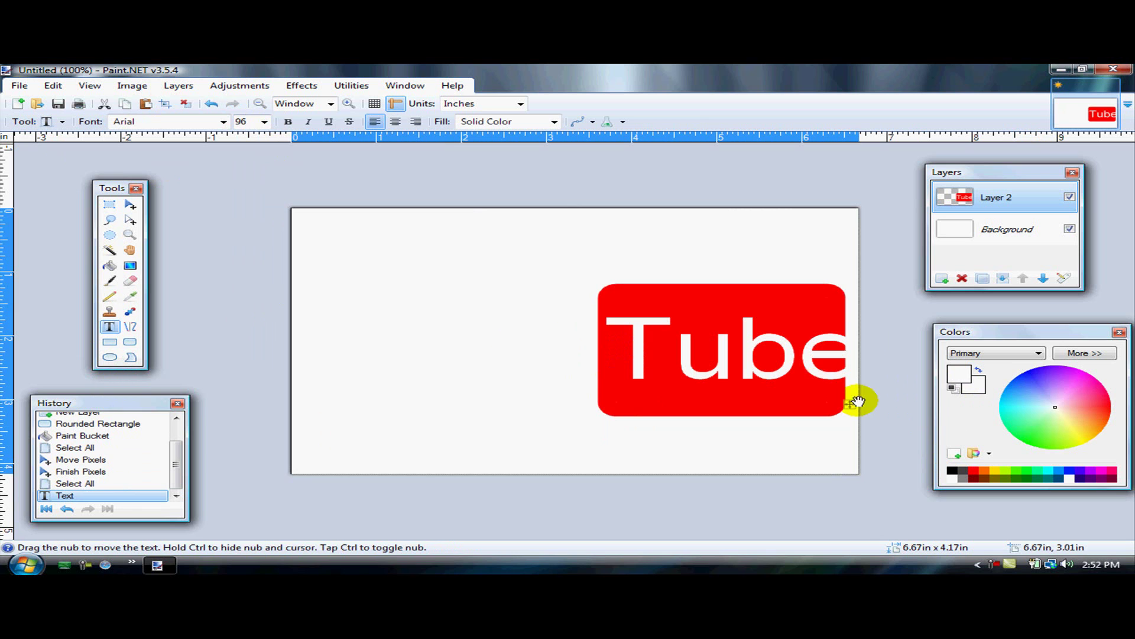
pyautogui.moveTo(850, 404); pyautogui.dragTo(840, 409)
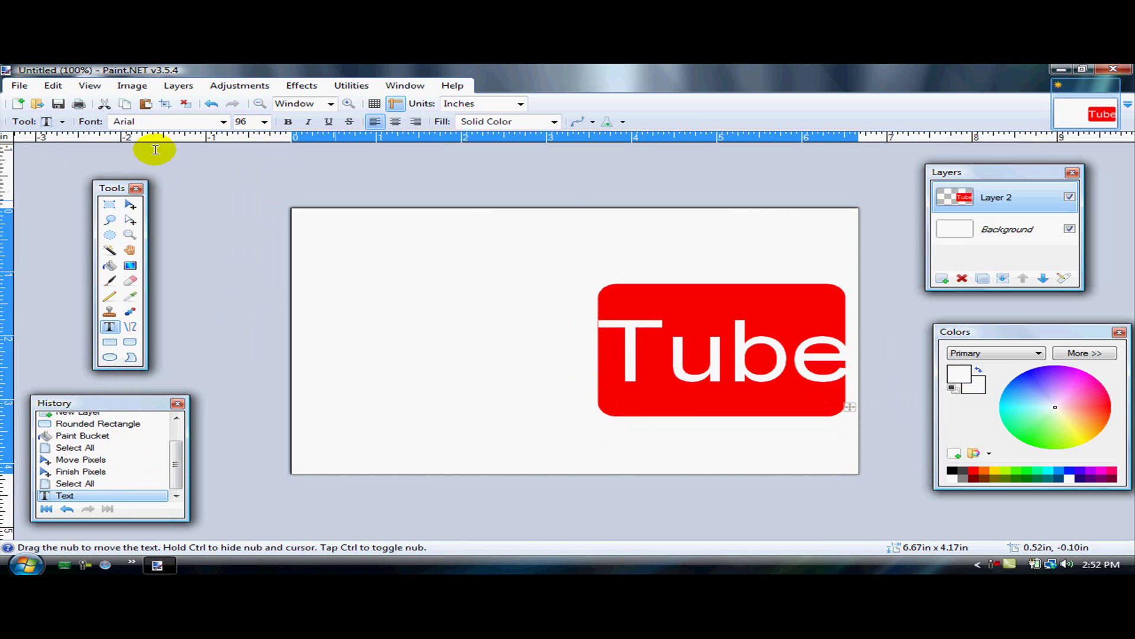
# Set font size 90, undo the old text, and retype 'Tube' fitted inside the red box.
pyautogui.click(241, 121)
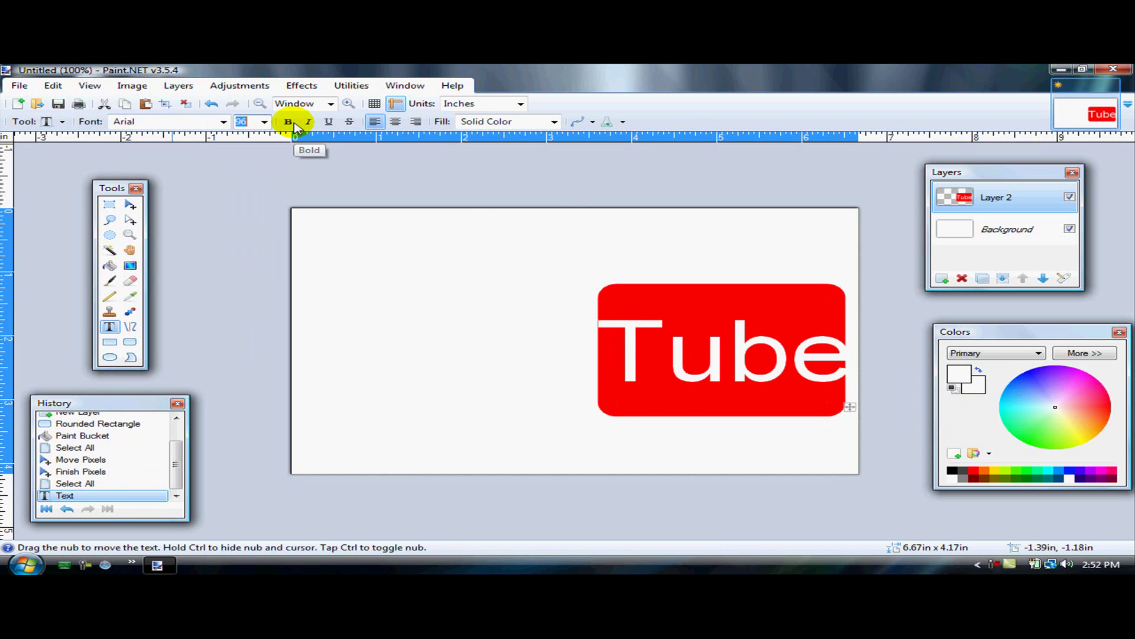
pyautogui.write('90')
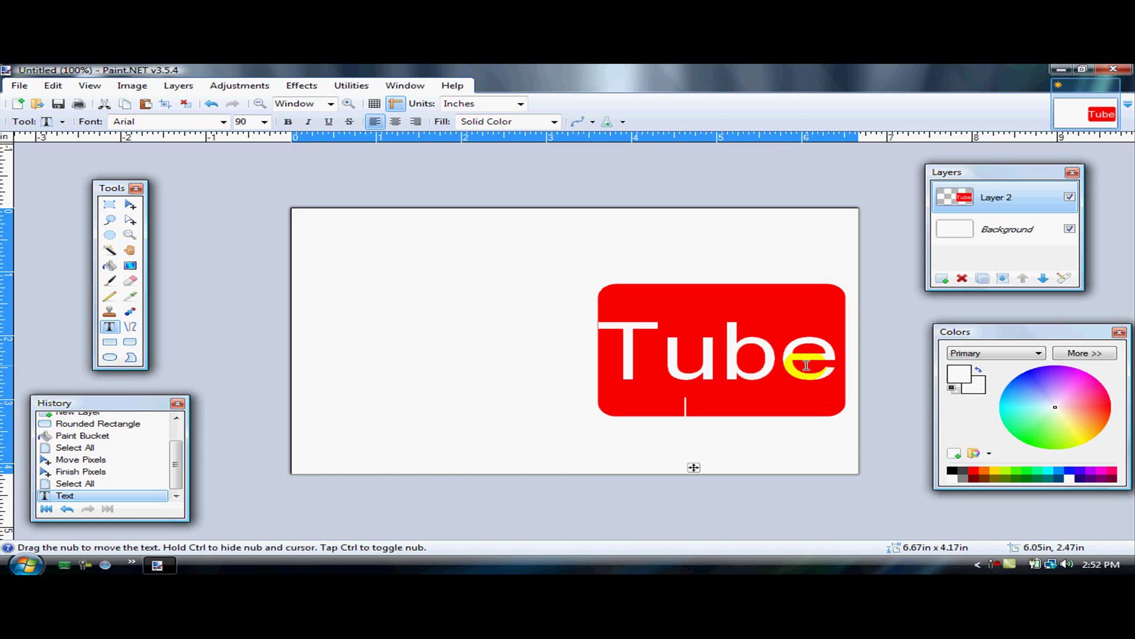
pyautogui.hotkey('ctrl', 'z')
pyautogui.hotkey('ctrl', 'z')
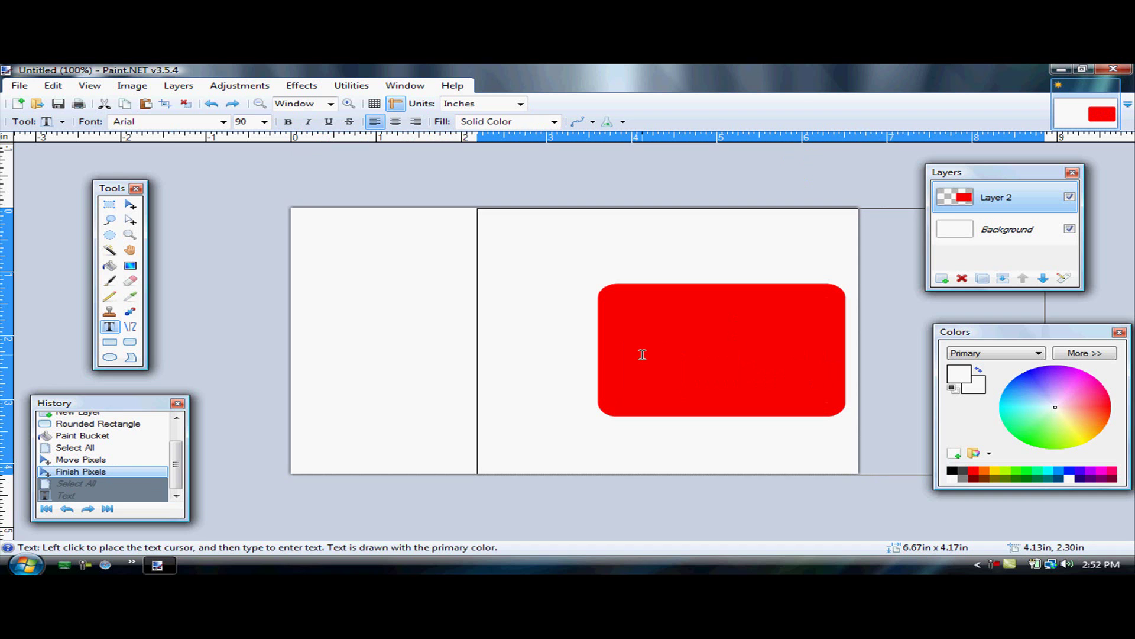
pyautogui.hotkey('ctrl', 'a')
pyautogui.click(616, 353)
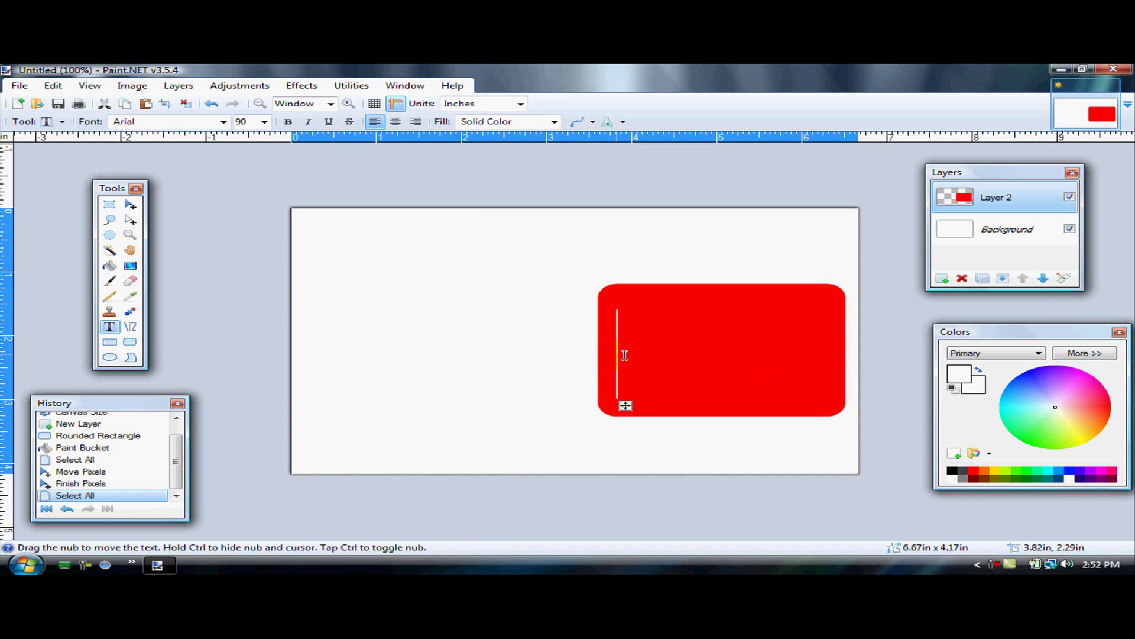
pyautogui.write('Tube')
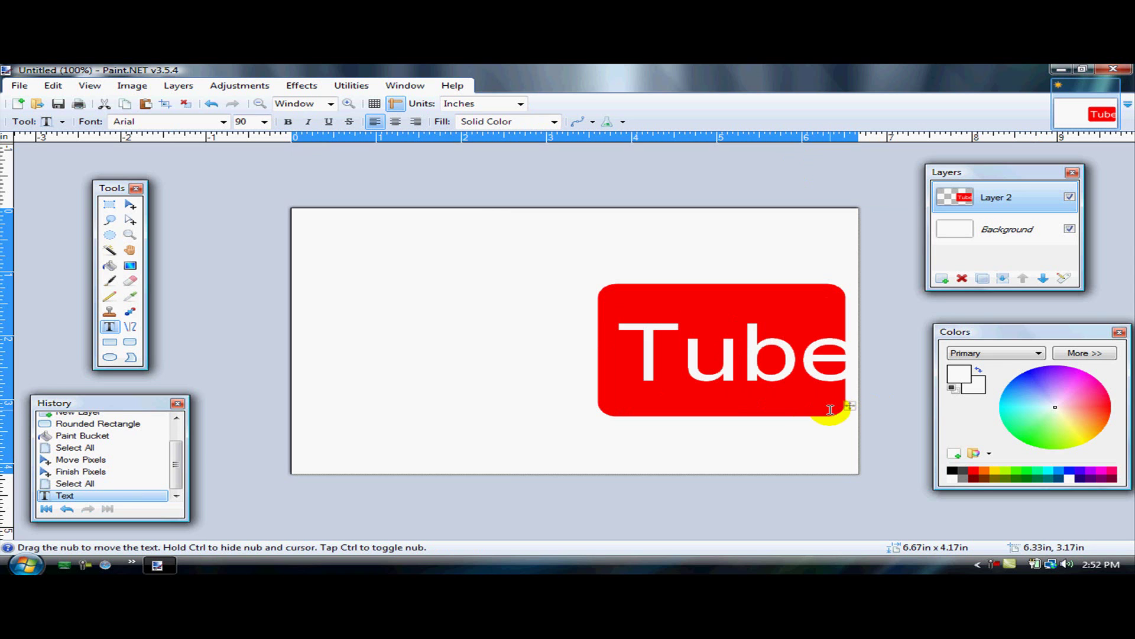
pyautogui.moveTo(849, 405); pyautogui.dragTo(837, 407)
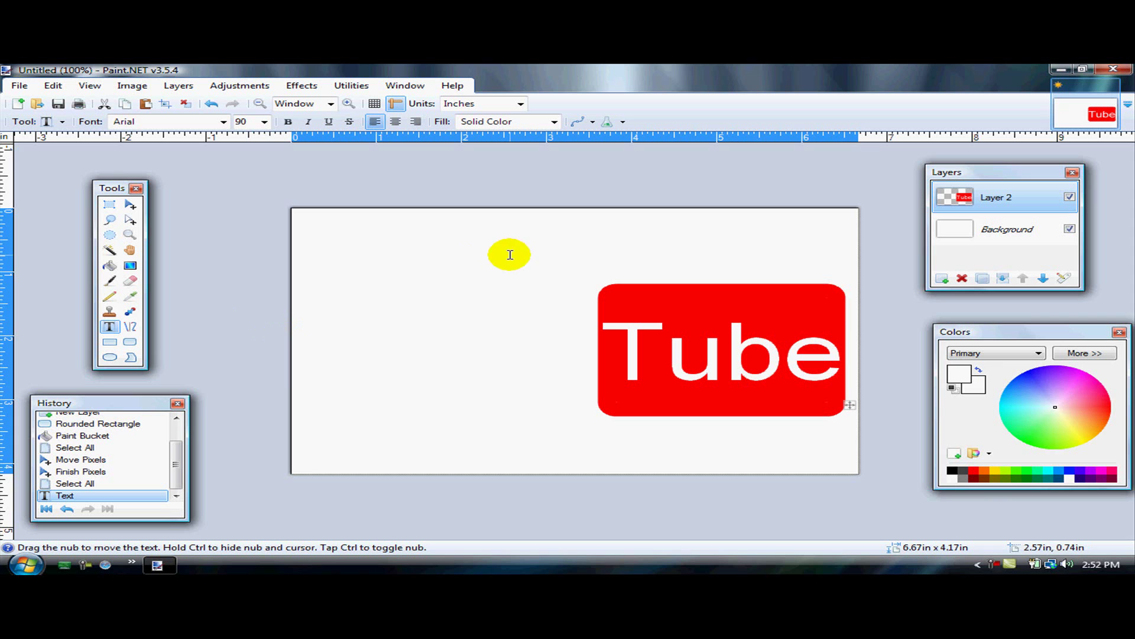
# On a new Layer 3, type black 'You' and move it right beside the red 'Tube' box.
pyautogui.click(945, 276)
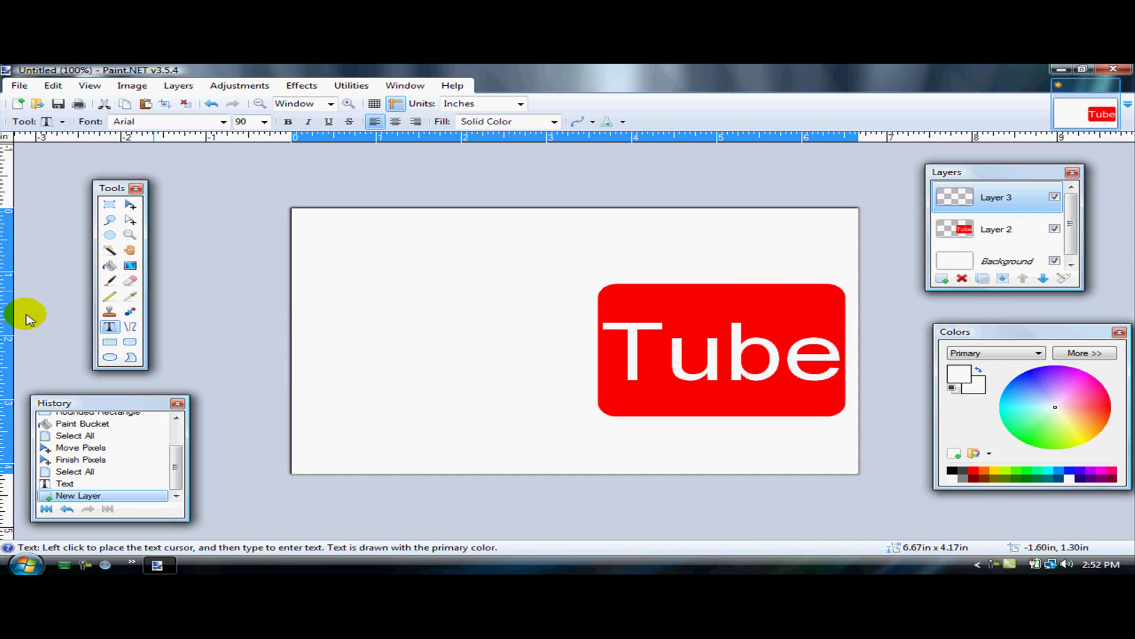
pyautogui.click(367, 356)
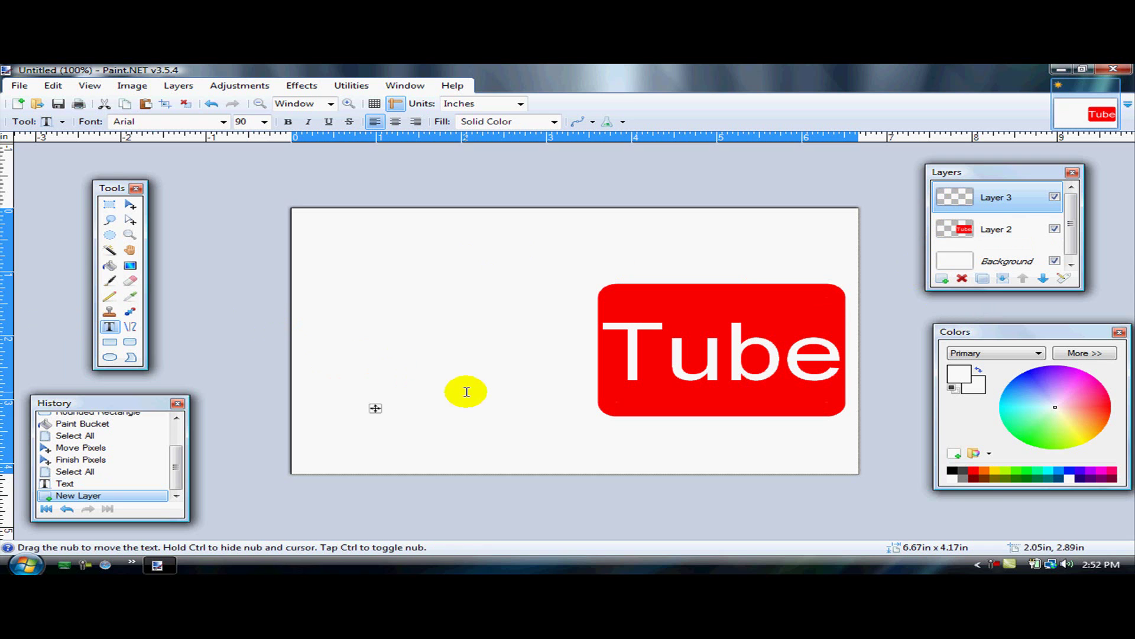
pyautogui.click(953, 471)
pyautogui.write('You')
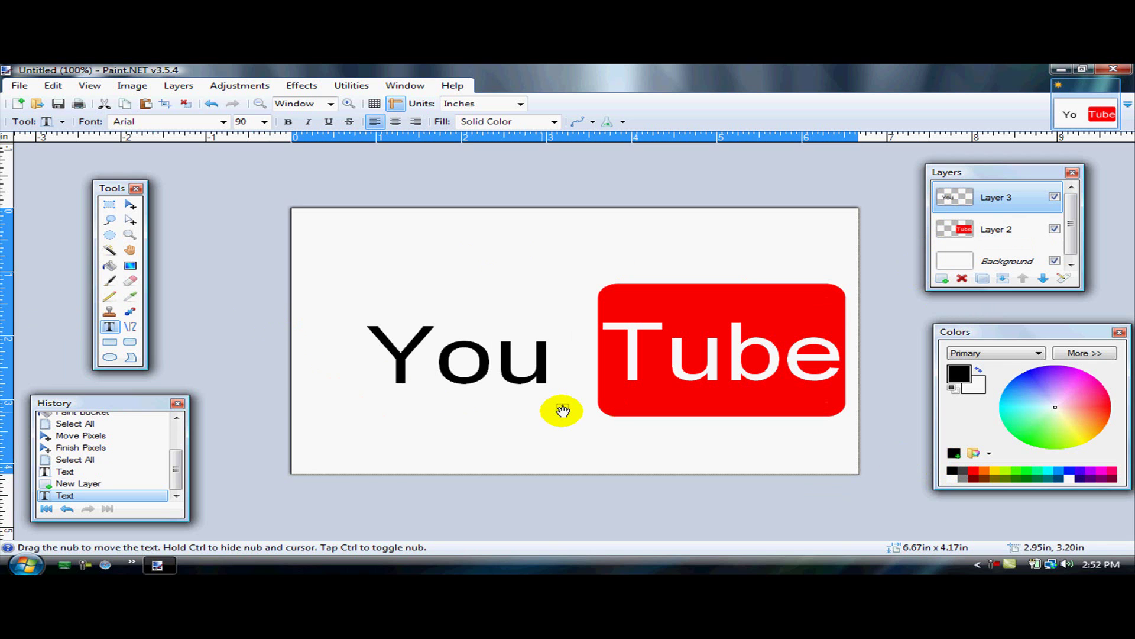
pyautogui.moveTo(562, 411); pyautogui.dragTo(600, 405)
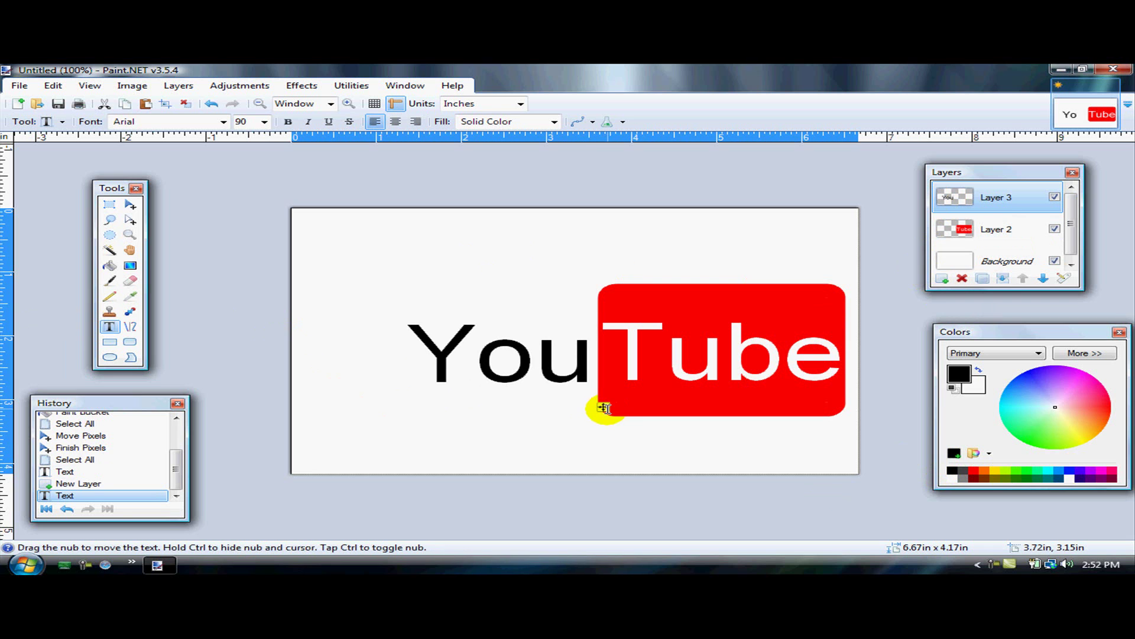
pyautogui.hotkey('ctrl', 'a')
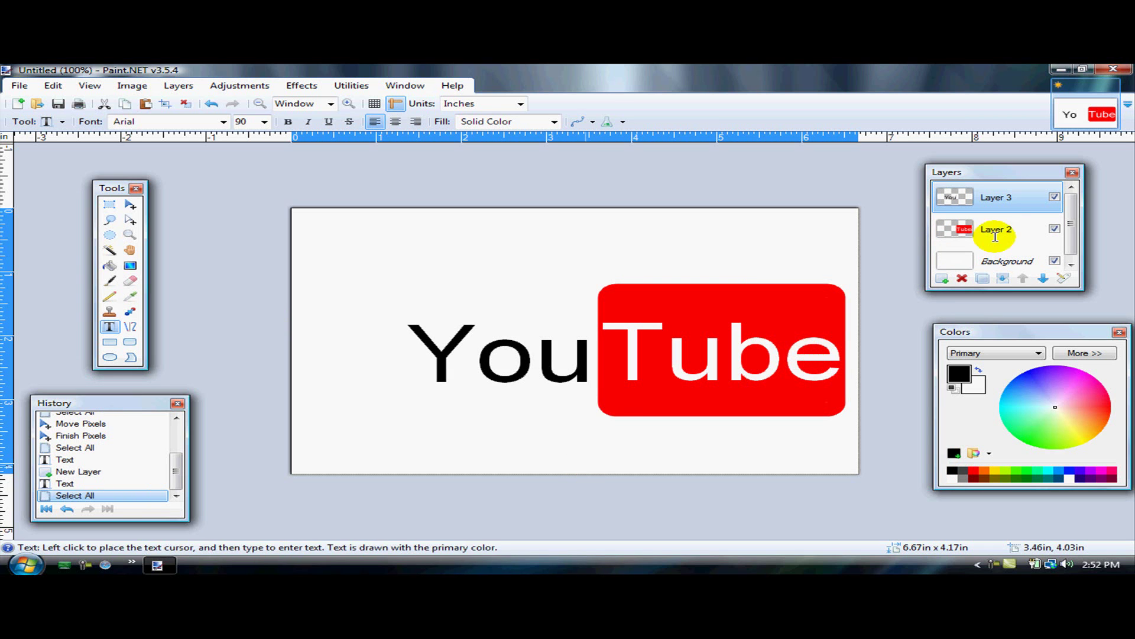
# On Layer 2, Magic Wand select the red box plus the red inside 'b' and 'e'.
pyautogui.click(1010, 228)
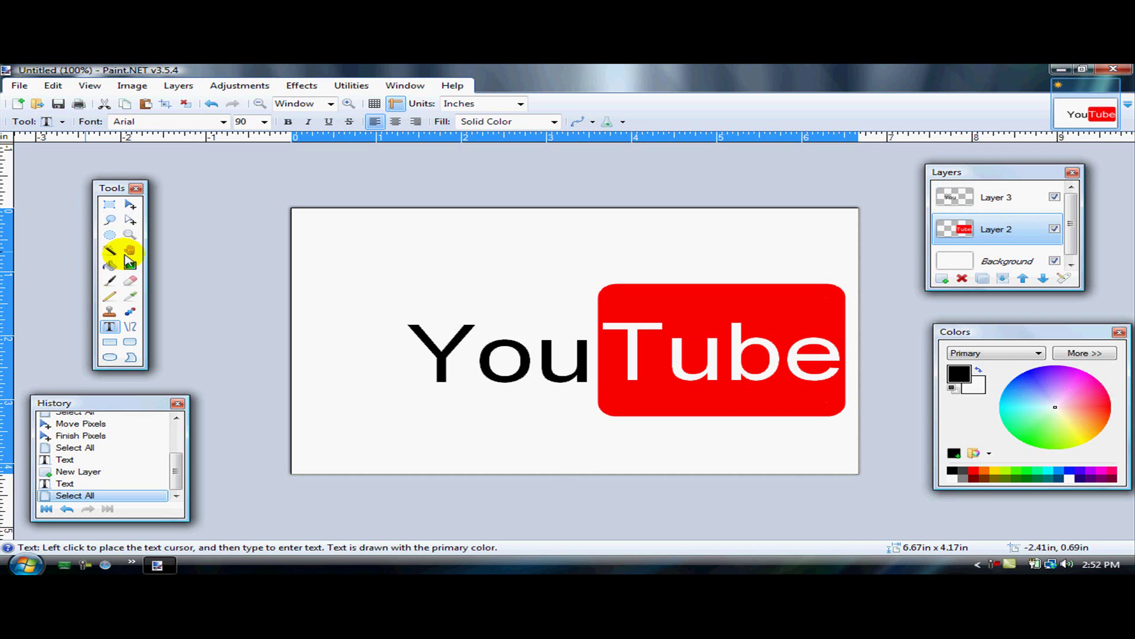
pyautogui.click(110, 250)
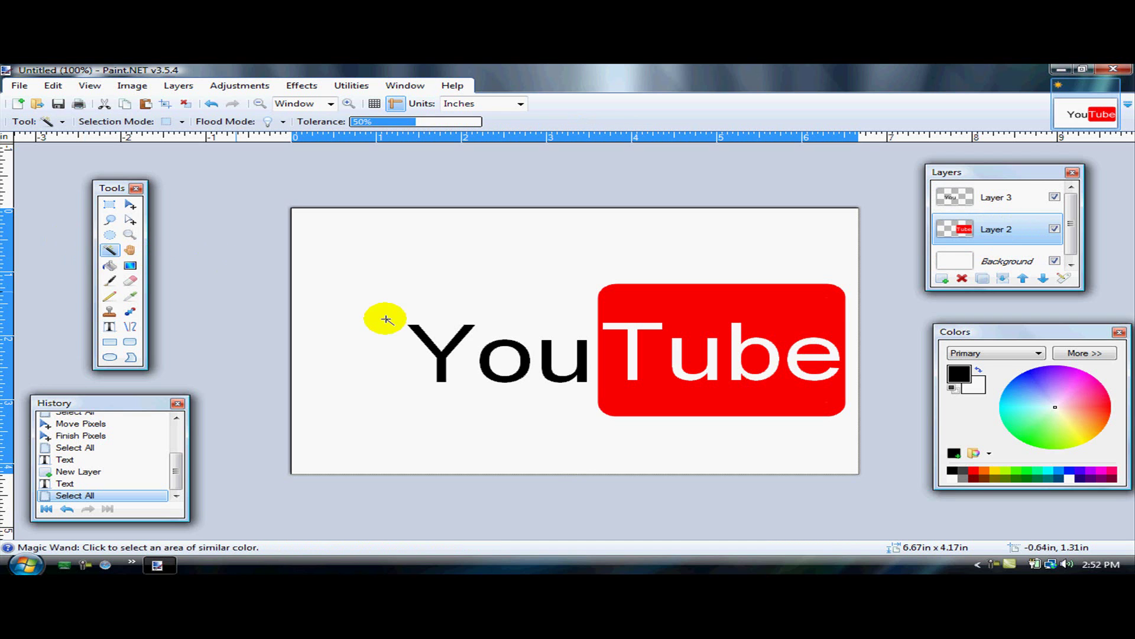
pyautogui.click(728, 313)
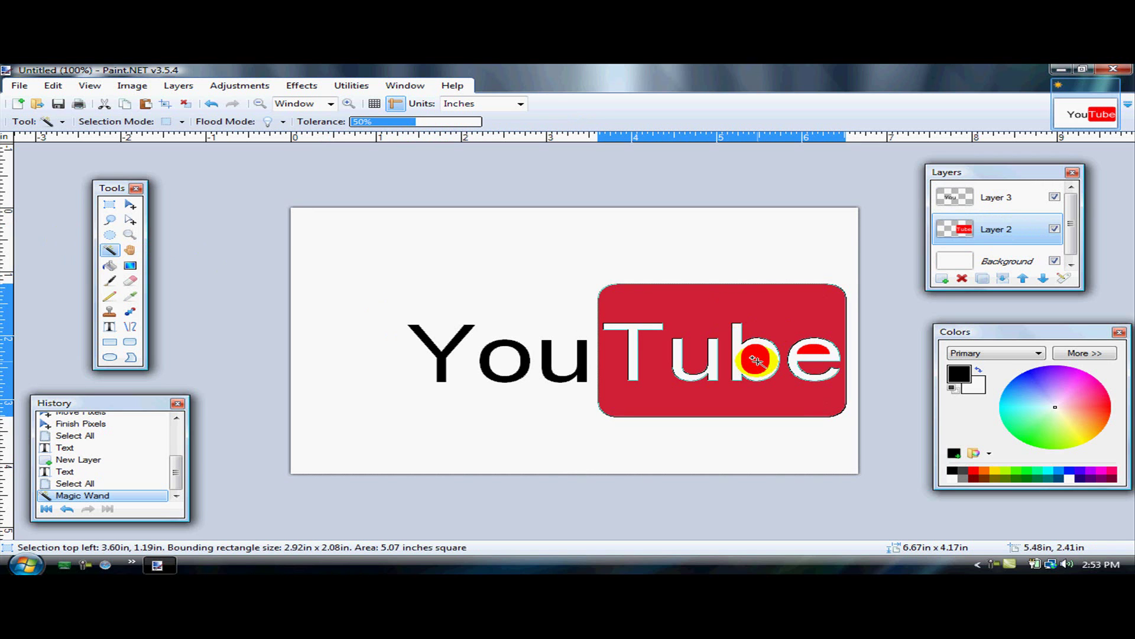
pyautogui.keyDown('ctrl'); pyautogui.click(757, 360); pyautogui.keyUp('ctrl')
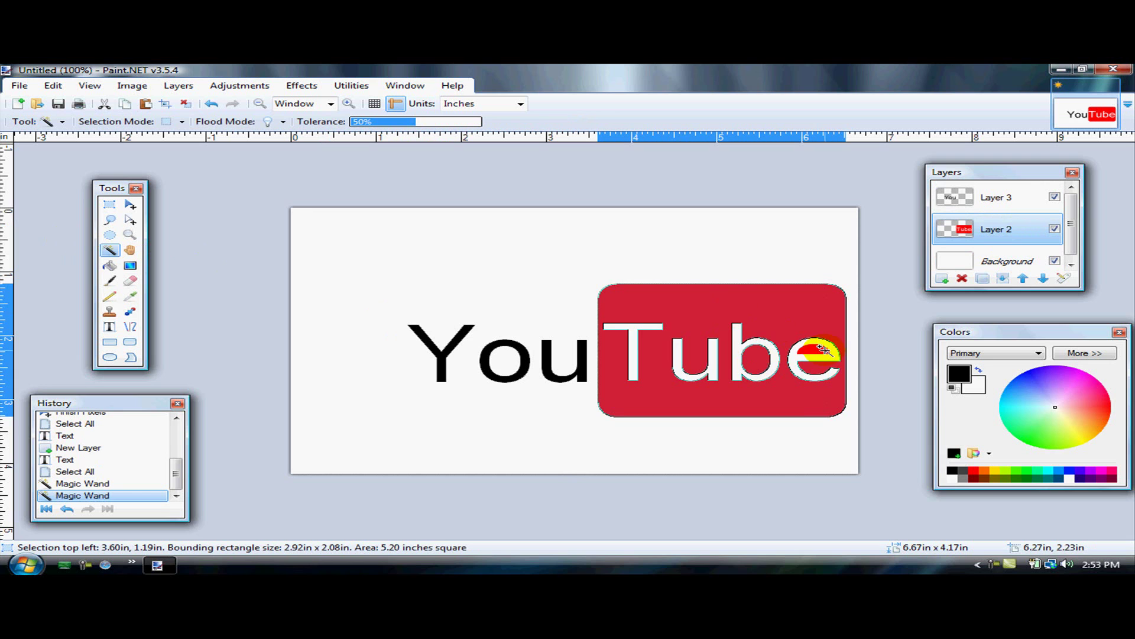
pyautogui.keyDown('ctrl'); pyautogui.click(817, 350); pyautogui.keyUp('ctrl')
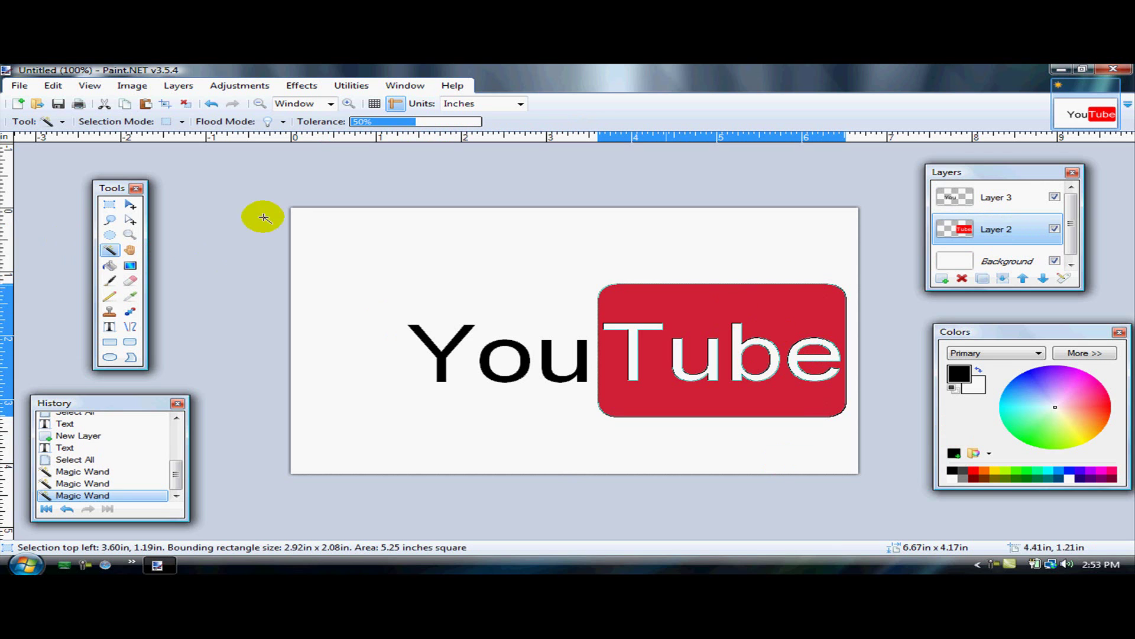
# With white primary and red secondary, drag a short gradient at the box's top-right corner.
pyautogui.click(130, 267)
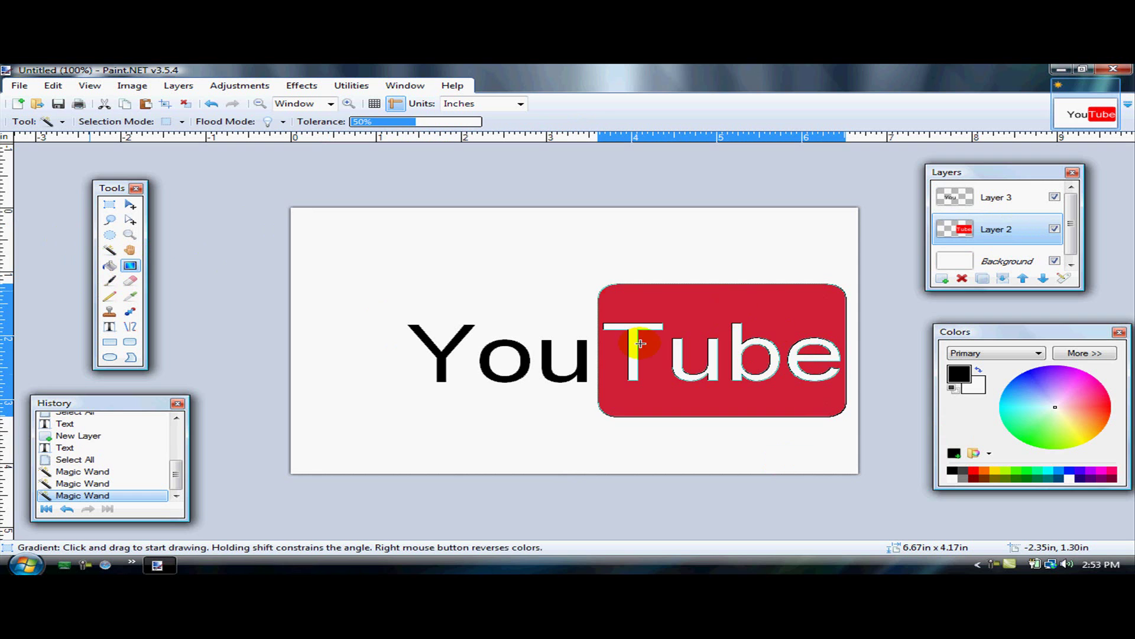
pyautogui.moveTo(646, 324); pyautogui.dragTo(827, 373)
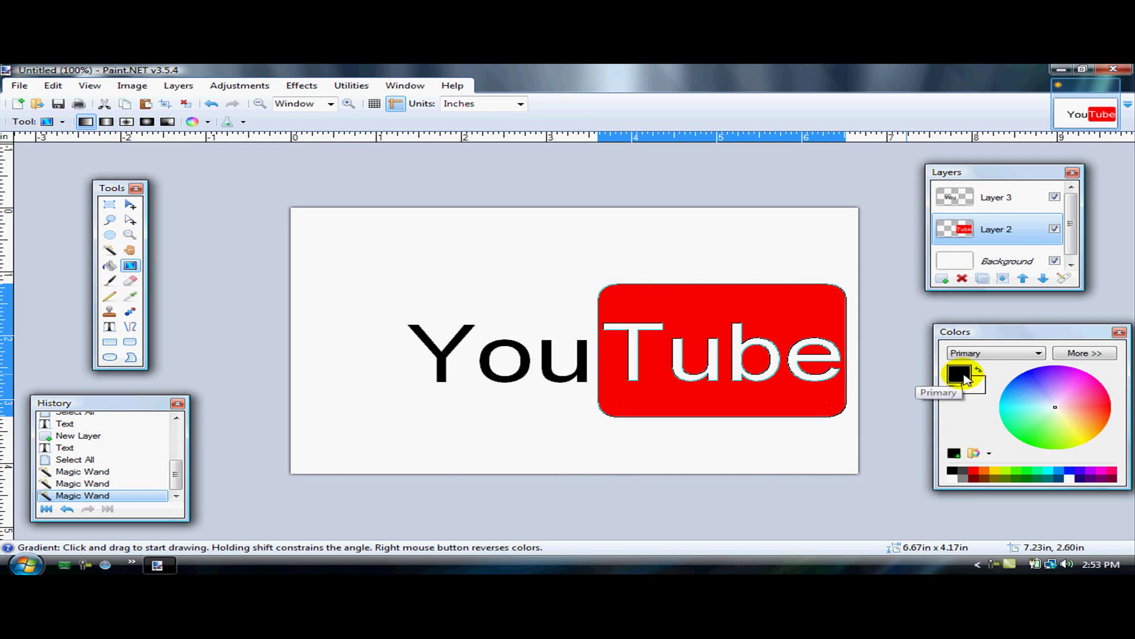
pyautogui.click(977, 370)
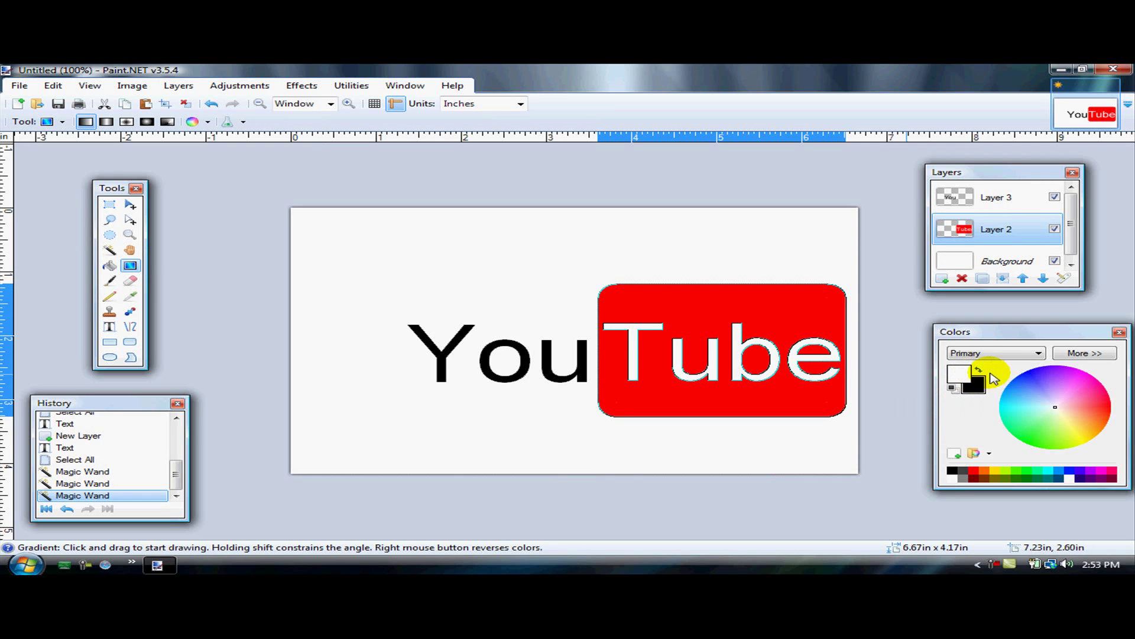
pyautogui.click(978, 385)
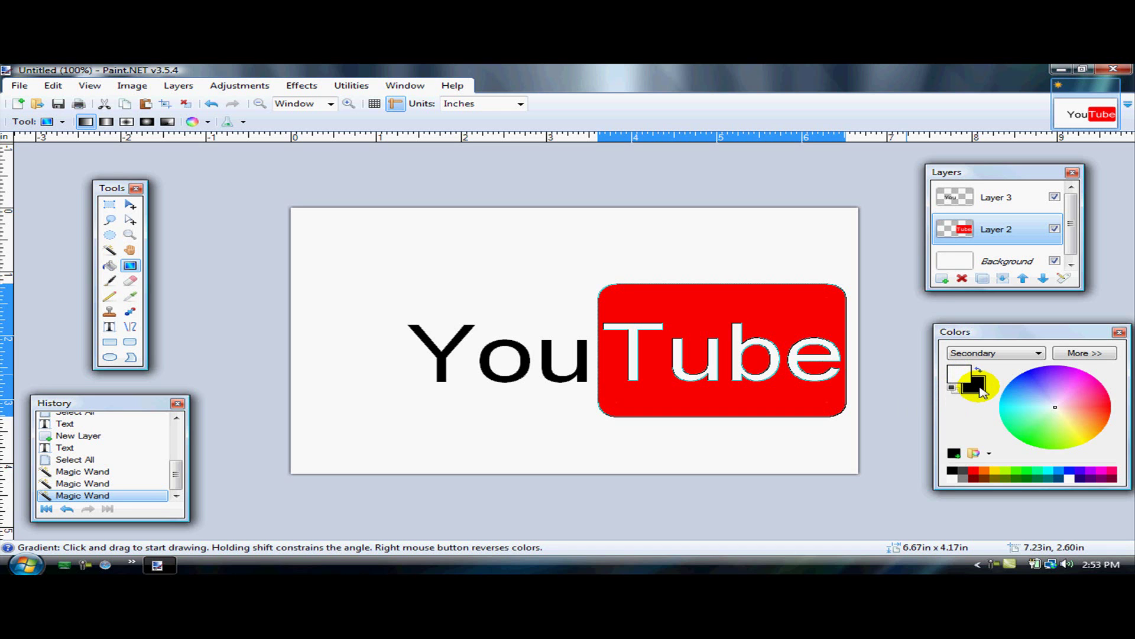
pyautogui.click(974, 472)
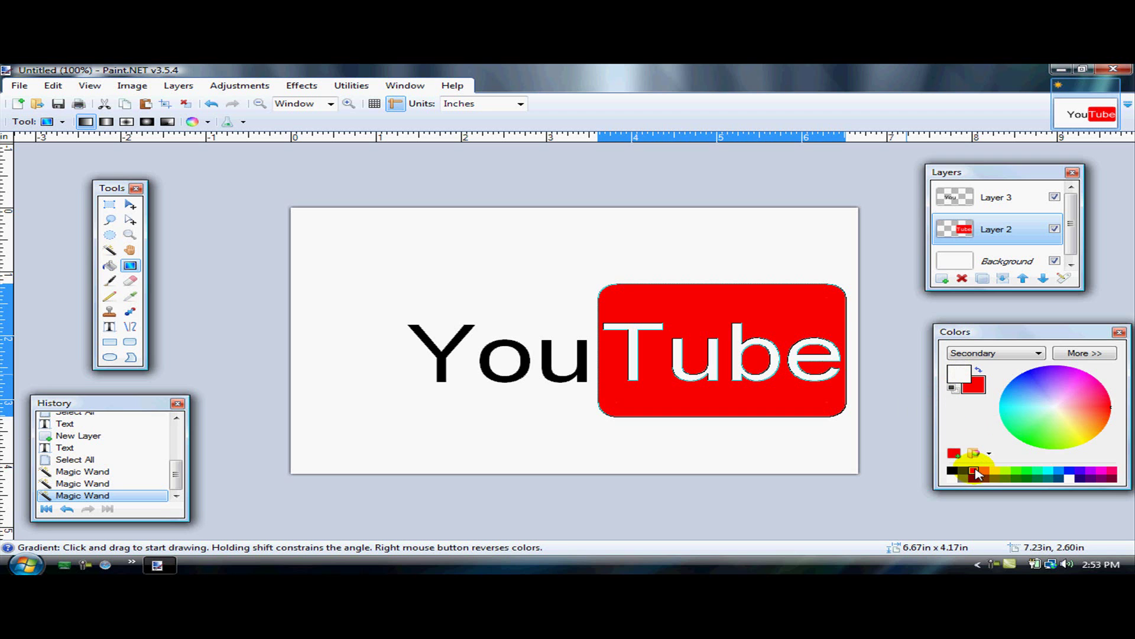
pyautogui.click(889, 366)
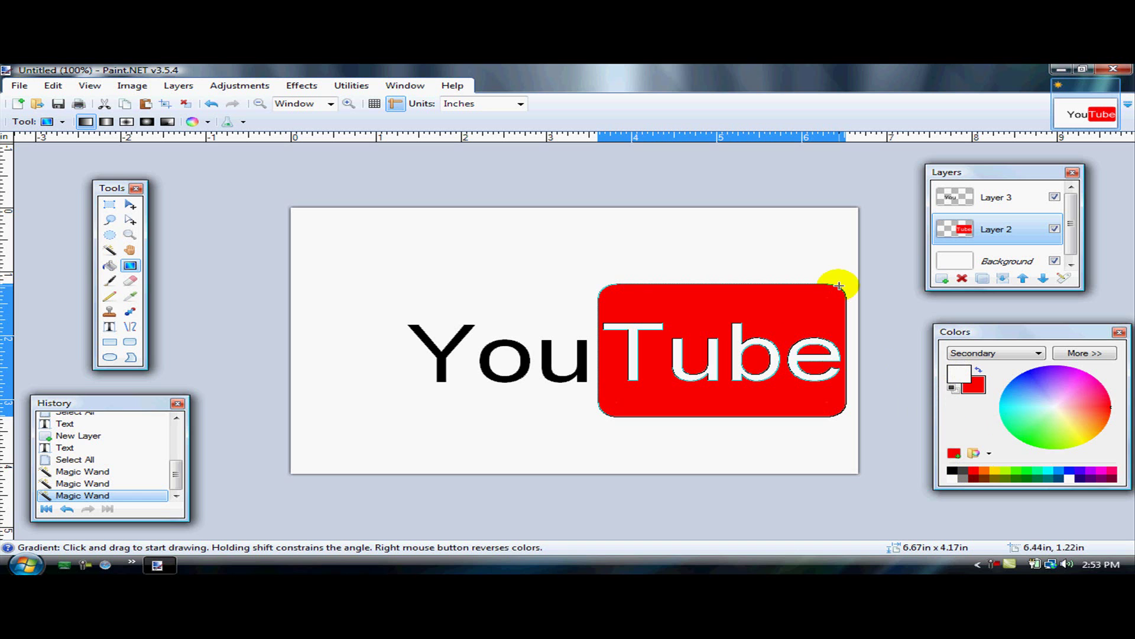
pyautogui.moveTo(839, 287); pyautogui.dragTo(826, 308)
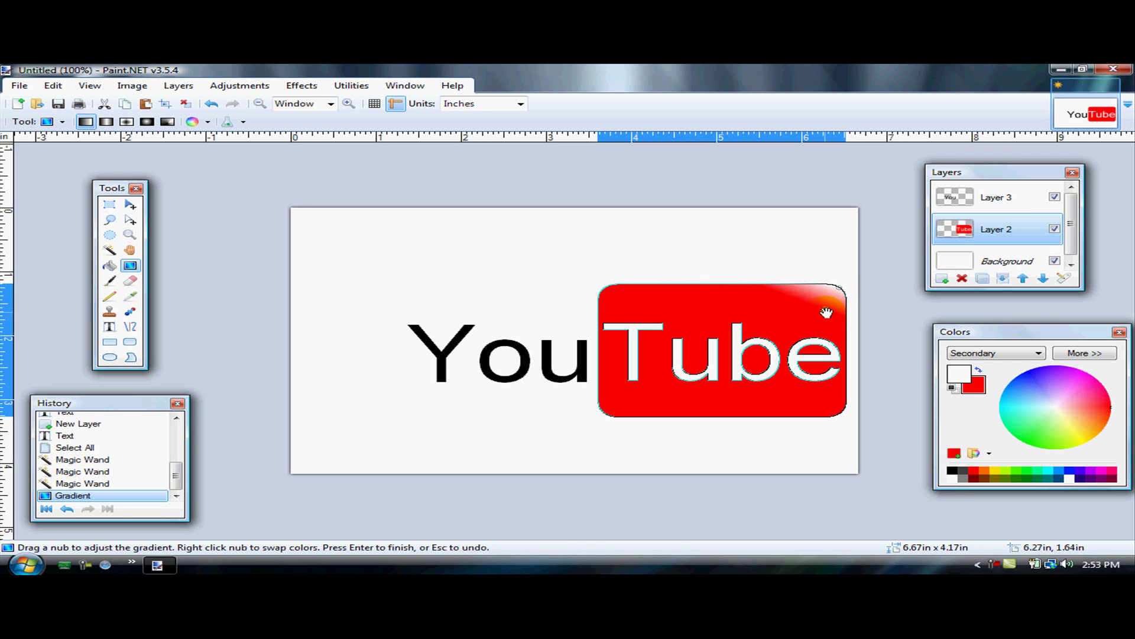